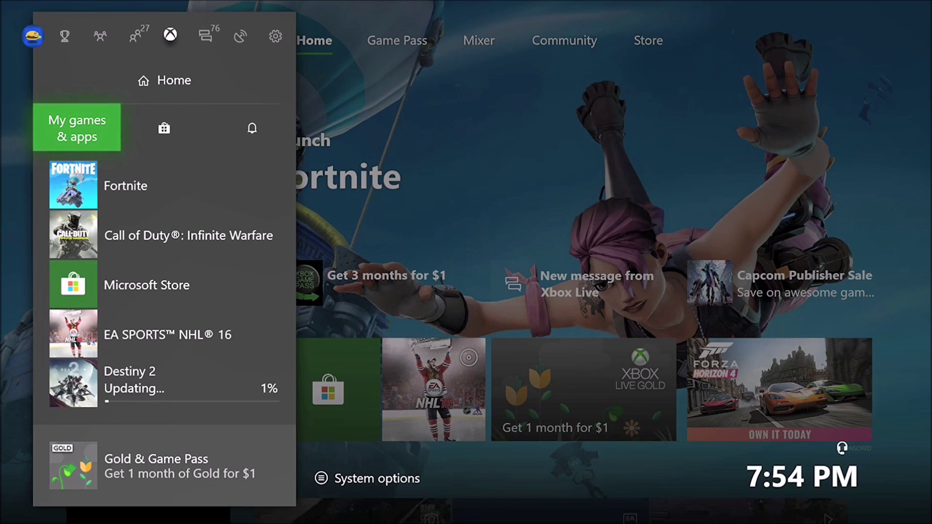
# Open My games & apps and launch Twitch from the pinned apps.
pyautogui.press('Return')
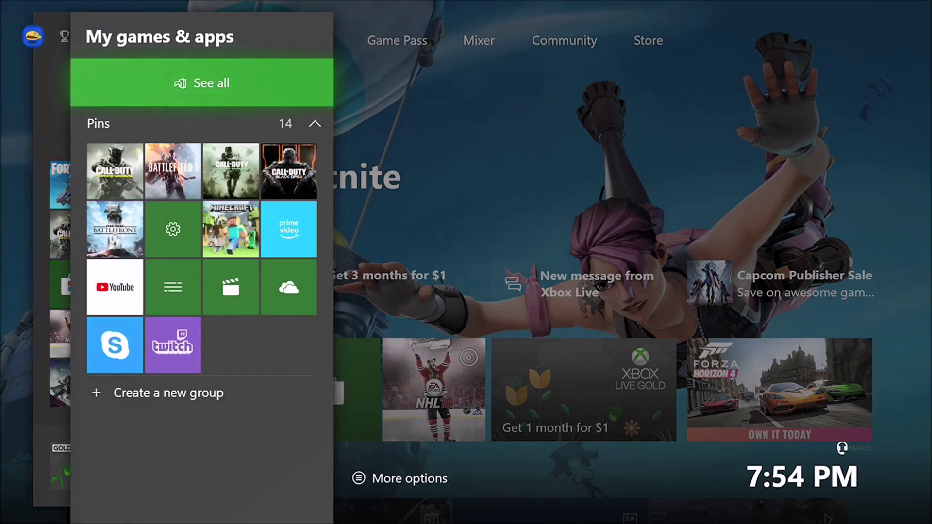
pyautogui.press('Down')
pyautogui.press('Down')
pyautogui.press('Down')
pyautogui.press('Down')
pyautogui.press('Down')
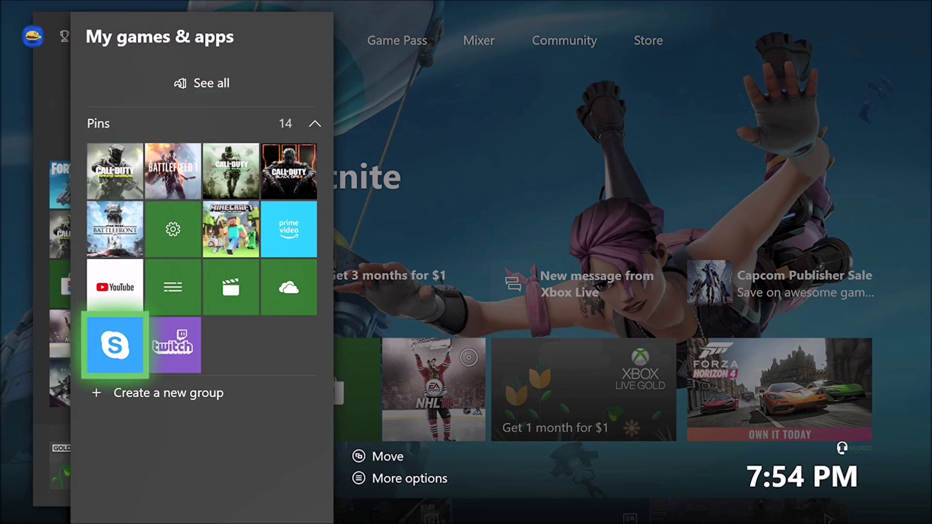
pyautogui.press('Right')
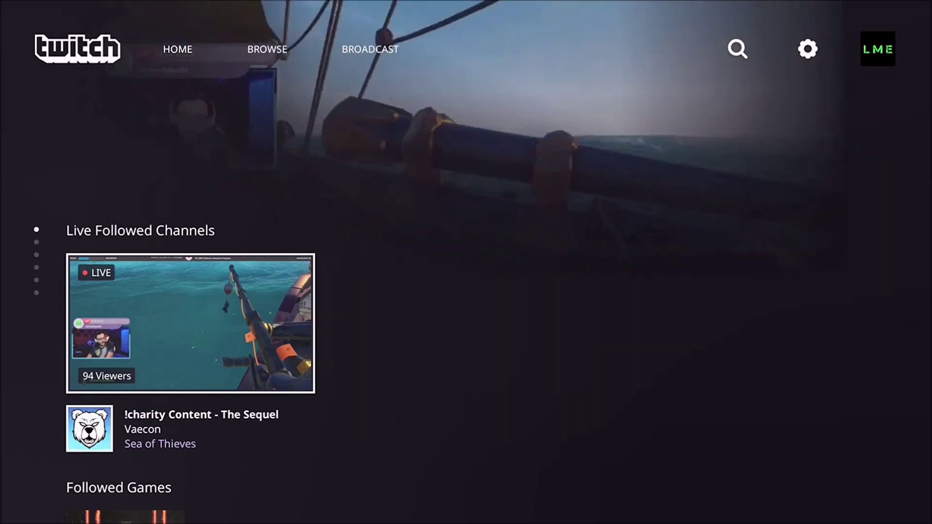
# Try to open the Broadcast page from the Twitch home screen.
pyautogui.press('Down')
pyautogui.press('Up')
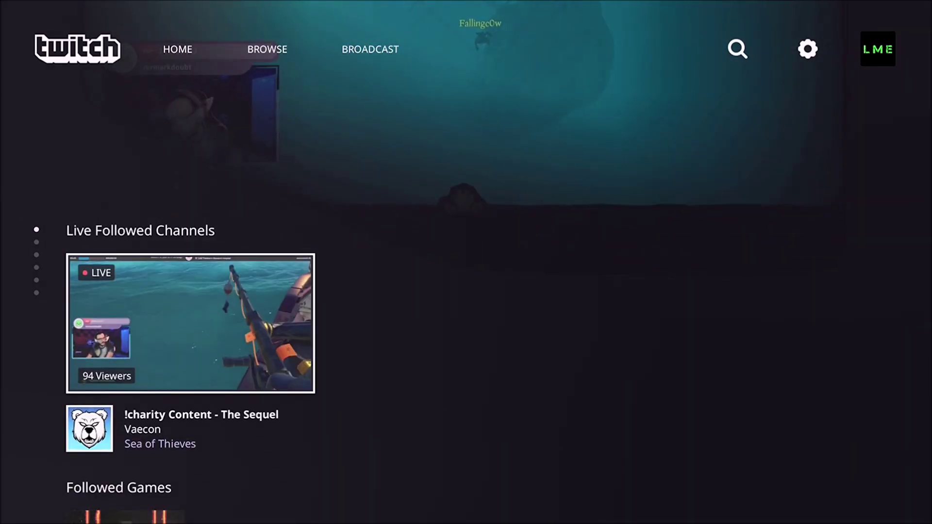
pyautogui.press('Up')
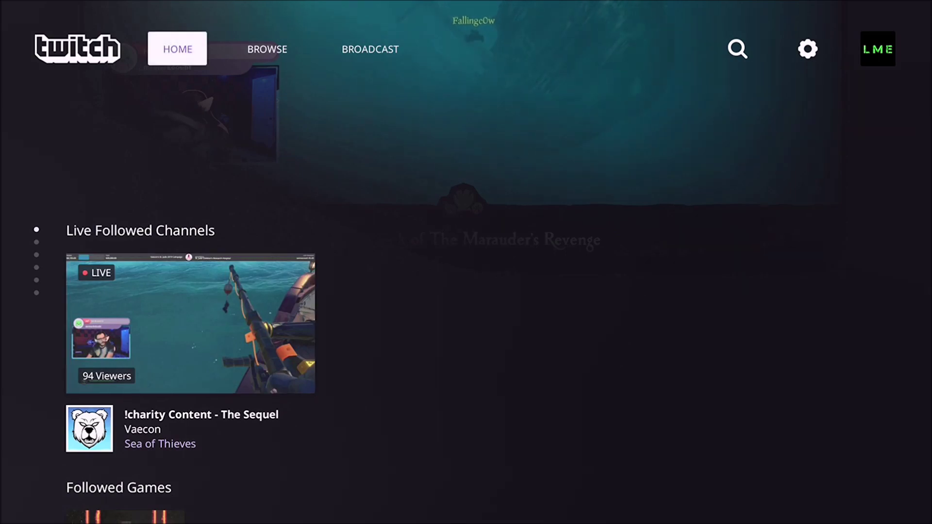
pyautogui.press('Right')
pyautogui.press('Right')
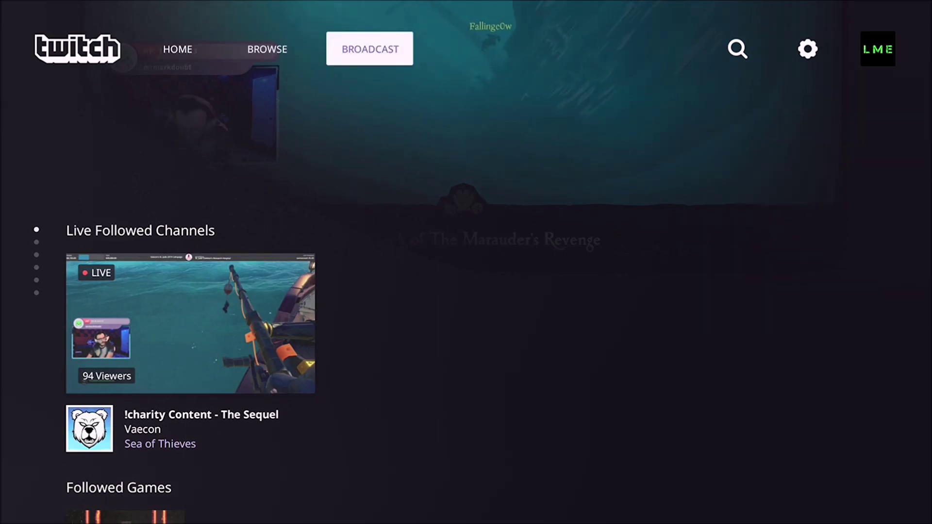
pyautogui.press('Return')
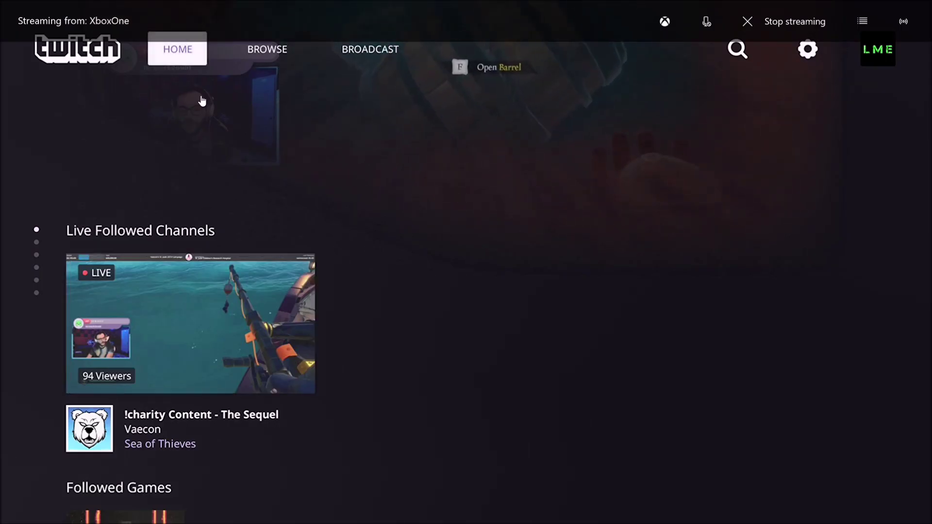
# Dismiss the Twitch search and open the Broadcast page with the stream setup options.
pyautogui.press('Right')
pyautogui.press('Right')
pyautogui.press('Right')
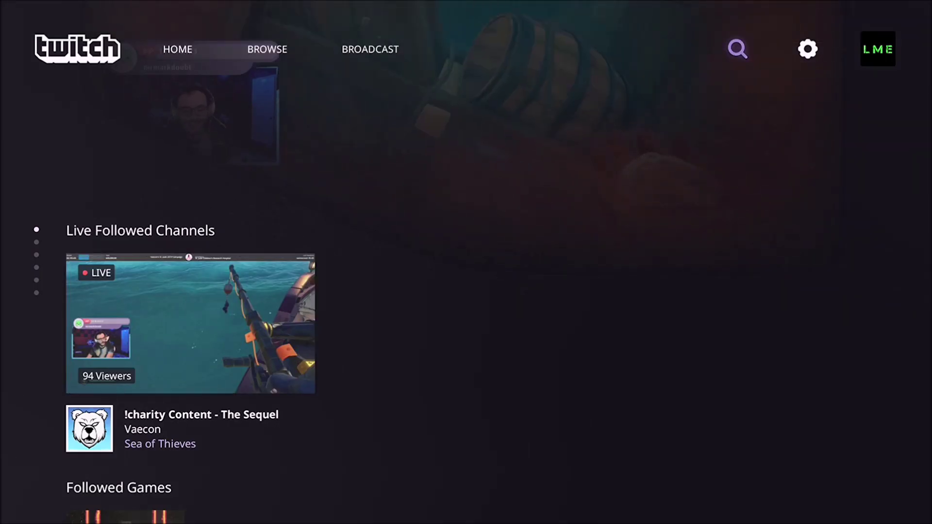
pyautogui.press('Return')
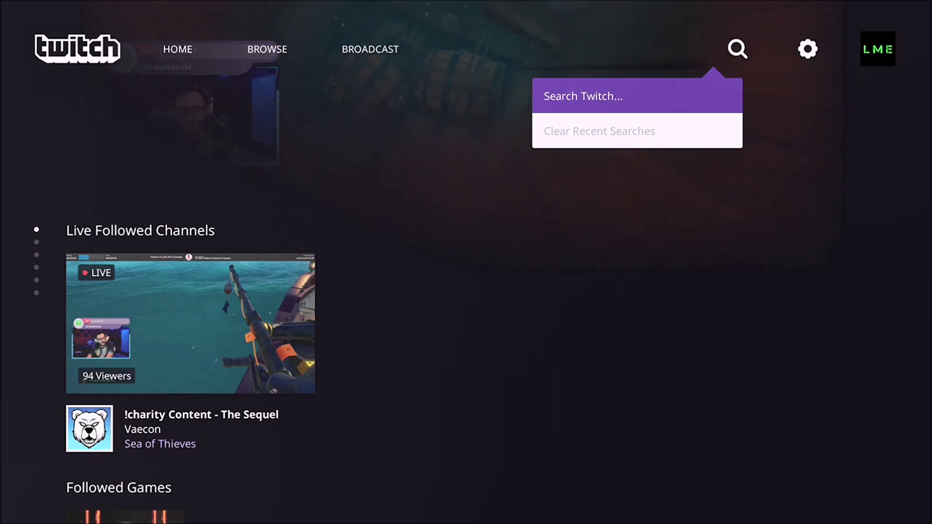
pyautogui.press('Escape')
pyautogui.press('Left')
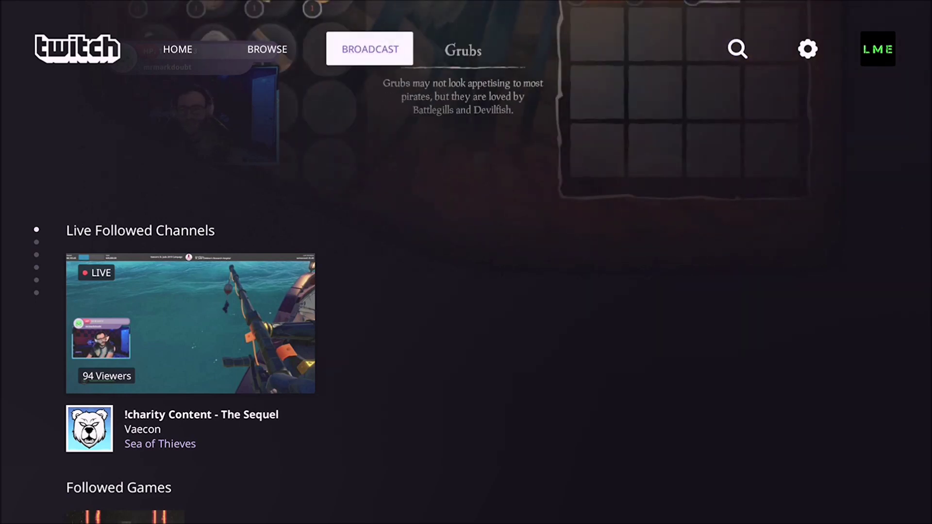
pyautogui.press('Return')
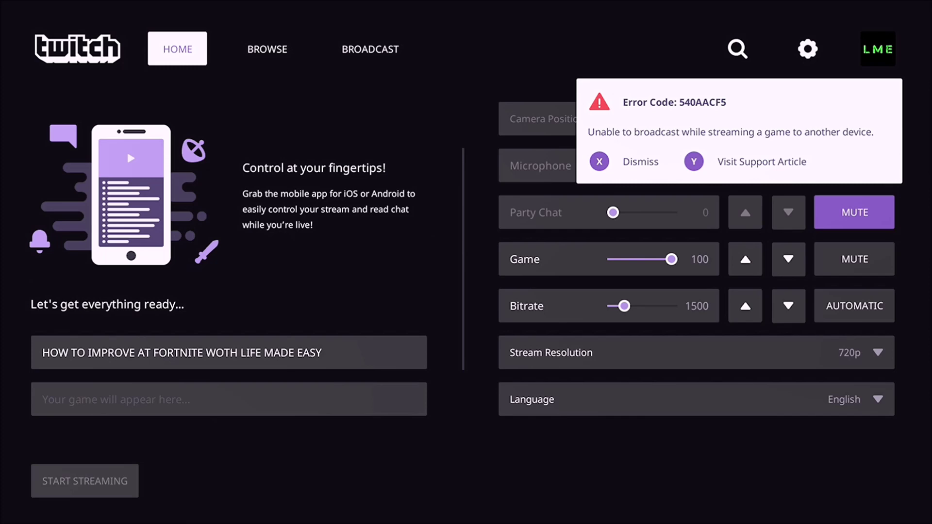
# Look over the stream title, language, game volume and bitrate settings on the broadcast setup page.
pyautogui.press('Down')
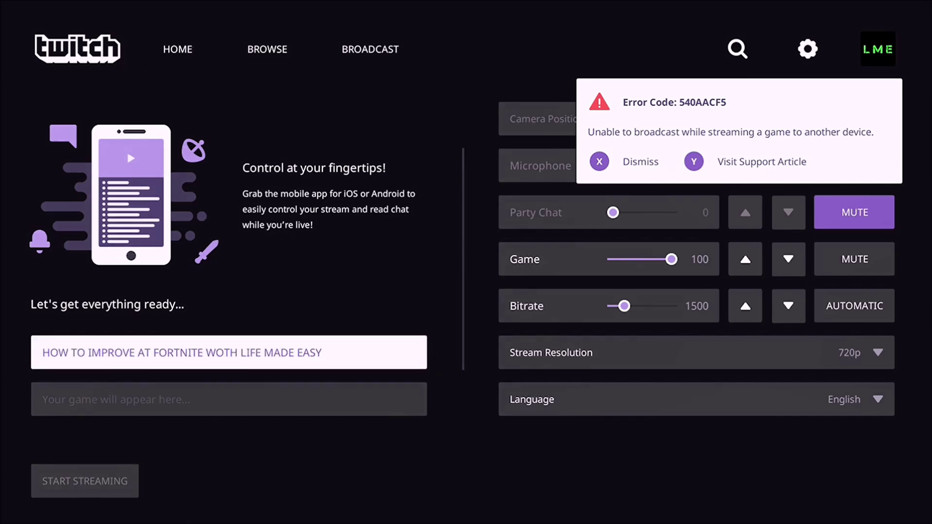
pyautogui.press('Right')
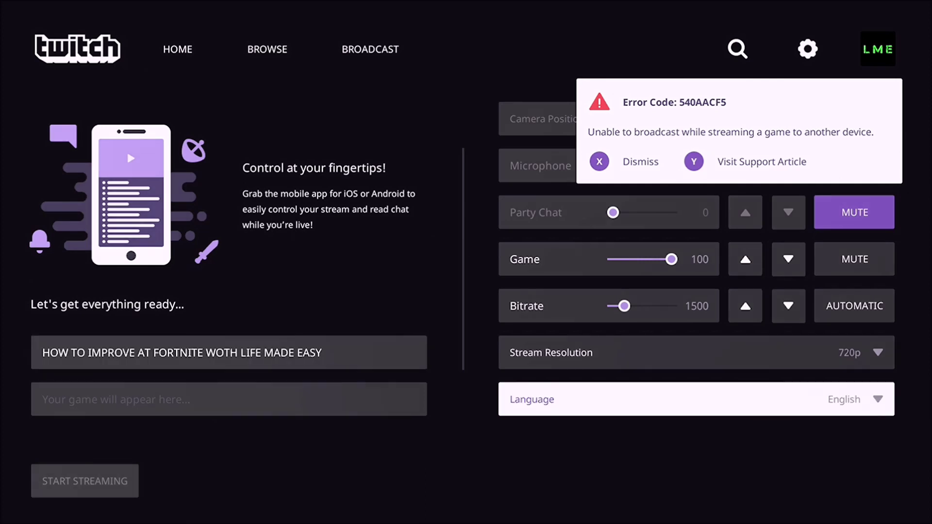
pyautogui.press('Left')
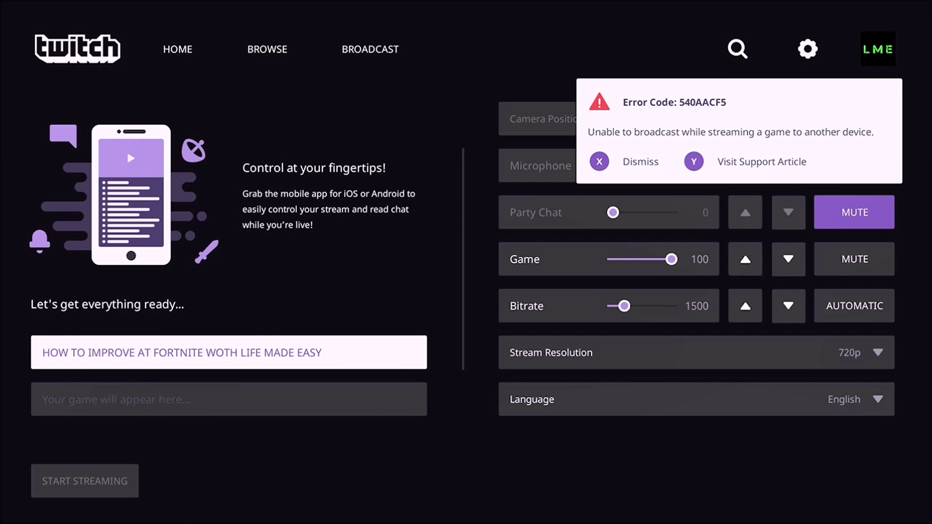
pyautogui.press('Right')
pyautogui.press('Left')
pyautogui.press('Right')
pyautogui.press('Up')
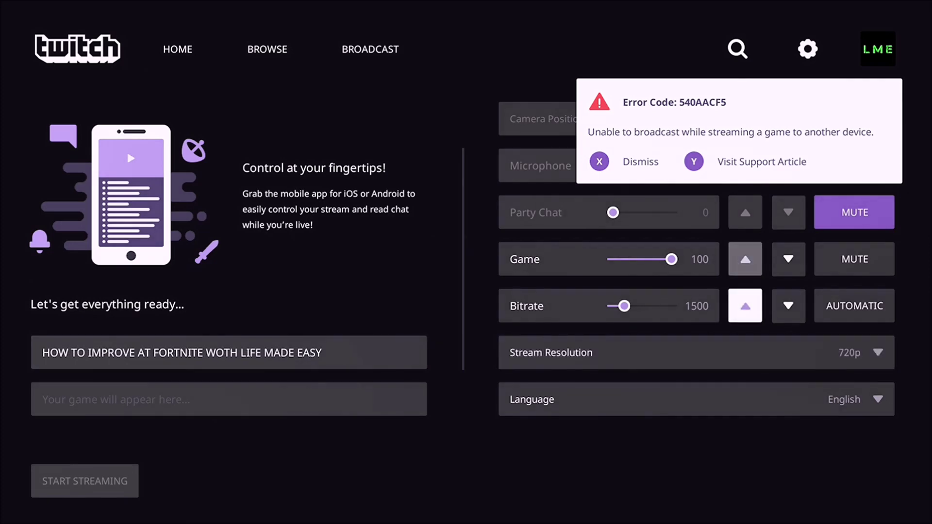
pyautogui.press('Up')
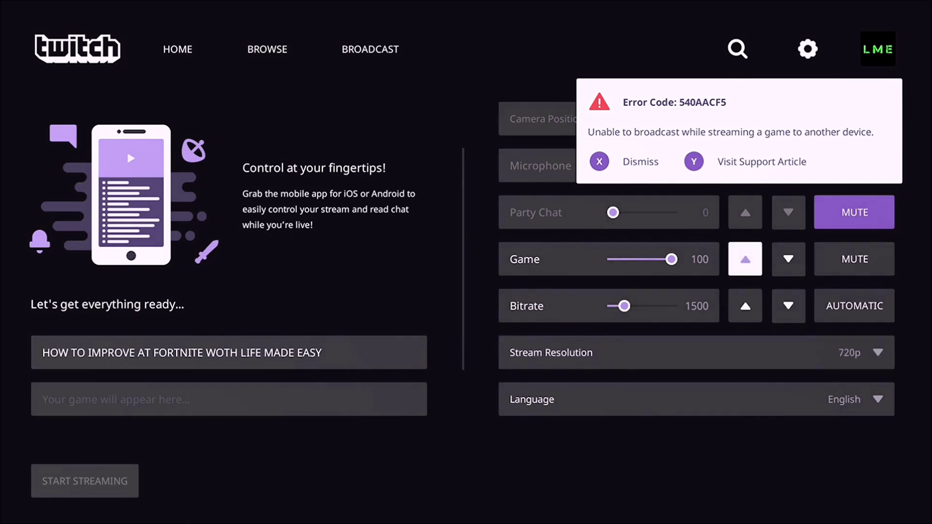
pyautogui.press('Up')
pyautogui.press('Down')
pyautogui.press('Up')
pyautogui.press('Down')
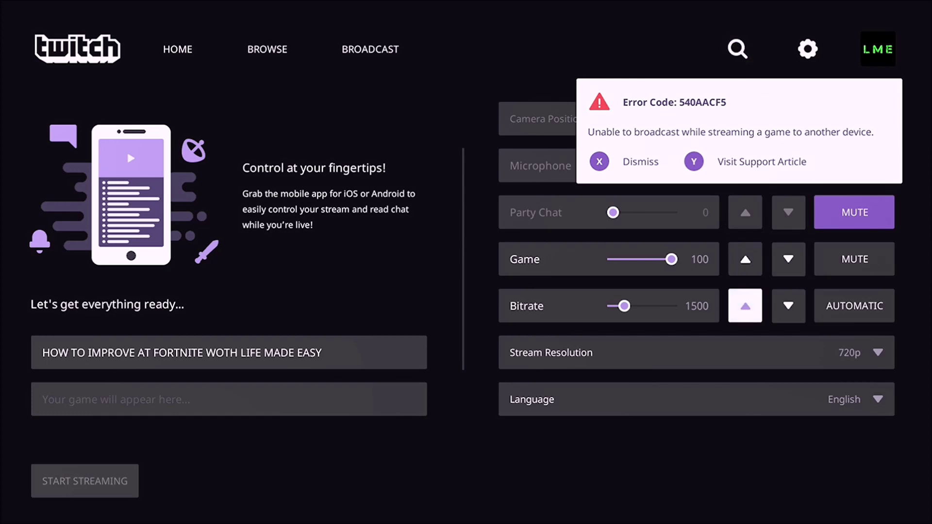
pyautogui.press('Left')
pyautogui.press('Right')
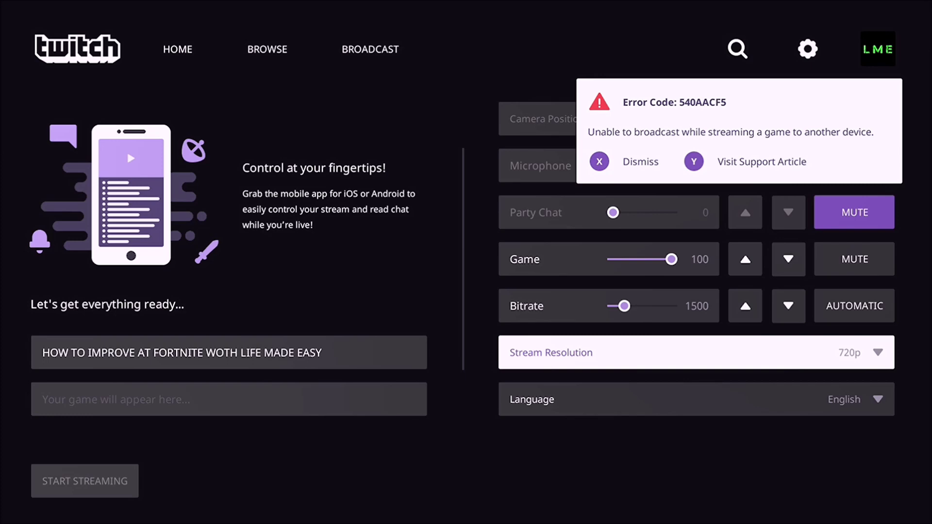
pyautogui.press('Up')
pyautogui.press('Left')
pyautogui.press('Up')
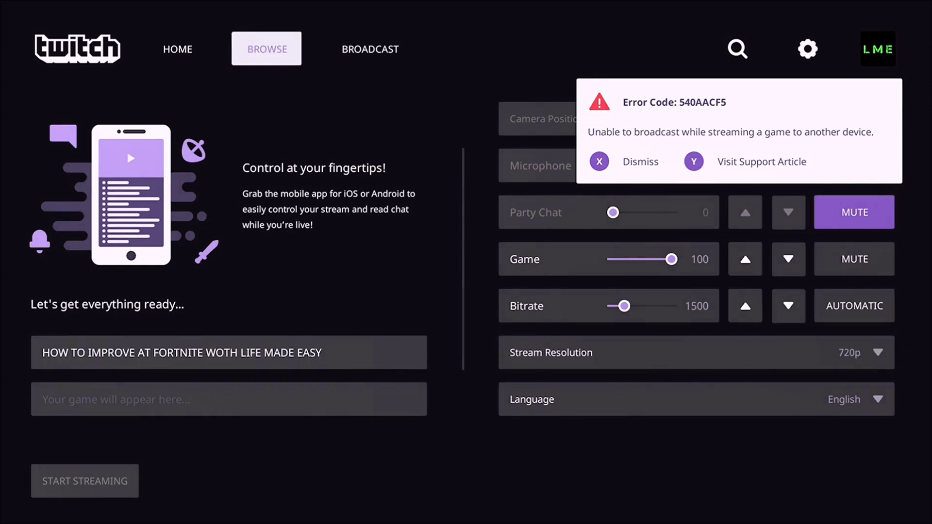
pyautogui.press('Right')
pyautogui.press('Down')
pyautogui.press('Right')
pyautogui.press('Up')
pyautogui.press('Left')
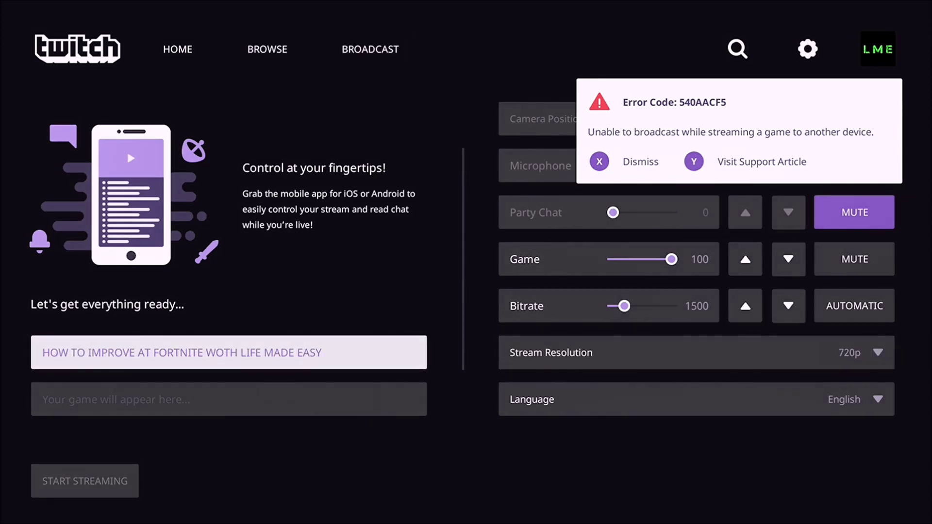
# Raise the stream bitrate to 2500.
pyautogui.press('Right')
pyautogui.press('Up')
pyautogui.press('Right')
pyautogui.press('Right')
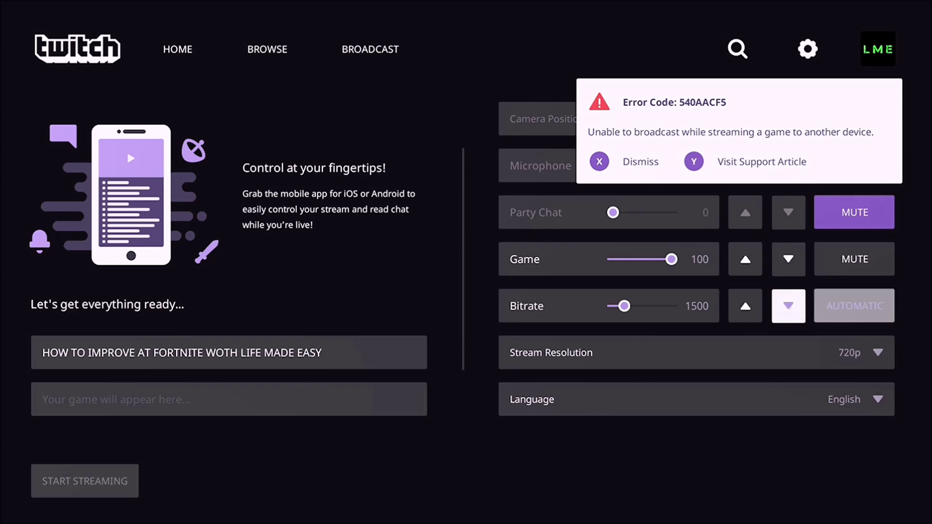
pyautogui.press('Left')
pyautogui.press('Left')
pyautogui.press('Return')
pyautogui.press('Return')
pyautogui.press('Return')
pyautogui.press('Return')
pyautogui.press('Return')
pyautogui.press('Return')
pyautogui.press('Return')
pyautogui.press('Return')
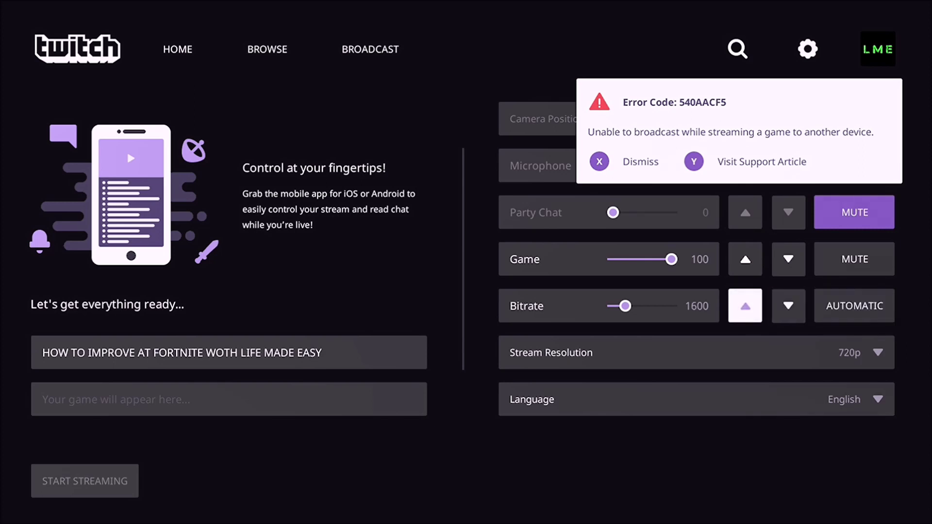
pyautogui.press('Return')
pyautogui.press('Return')
# Look over the game volume and party chat mute controls.
pyautogui.press('Up')
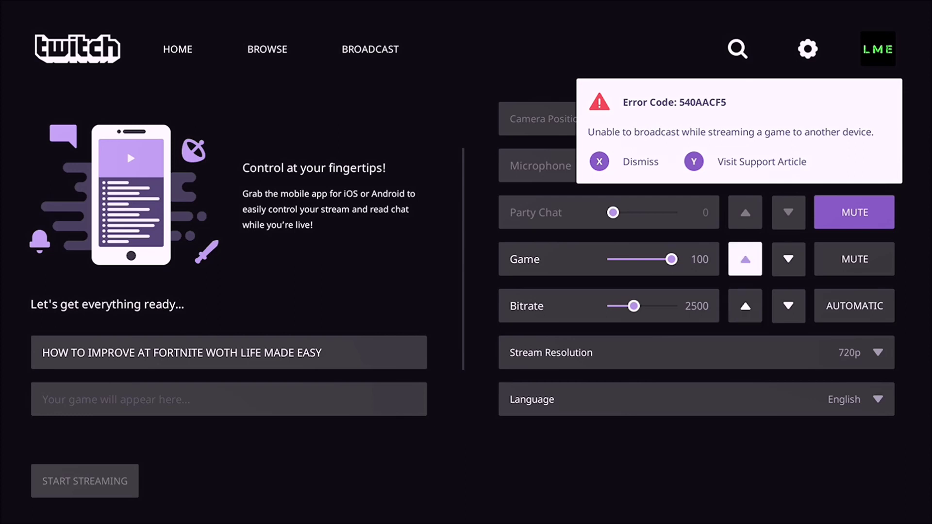
pyautogui.press('Up')
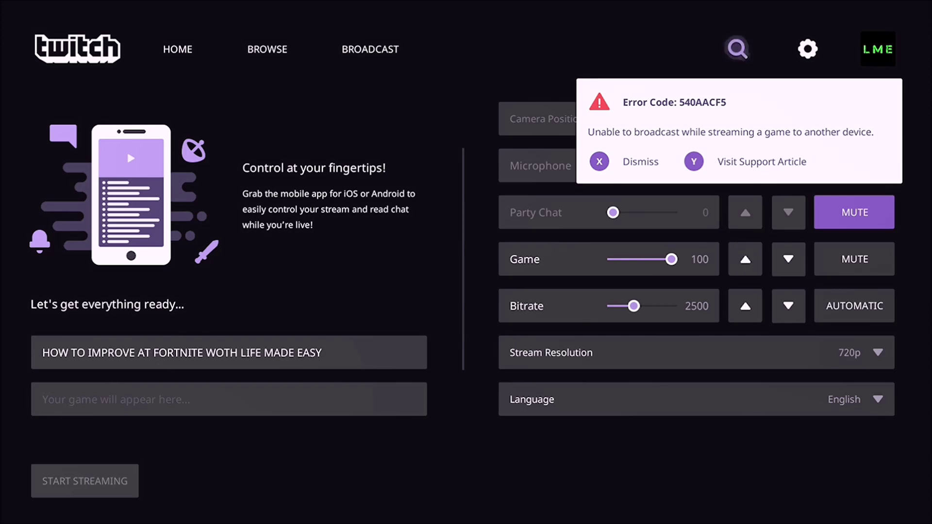
pyautogui.press('Down')
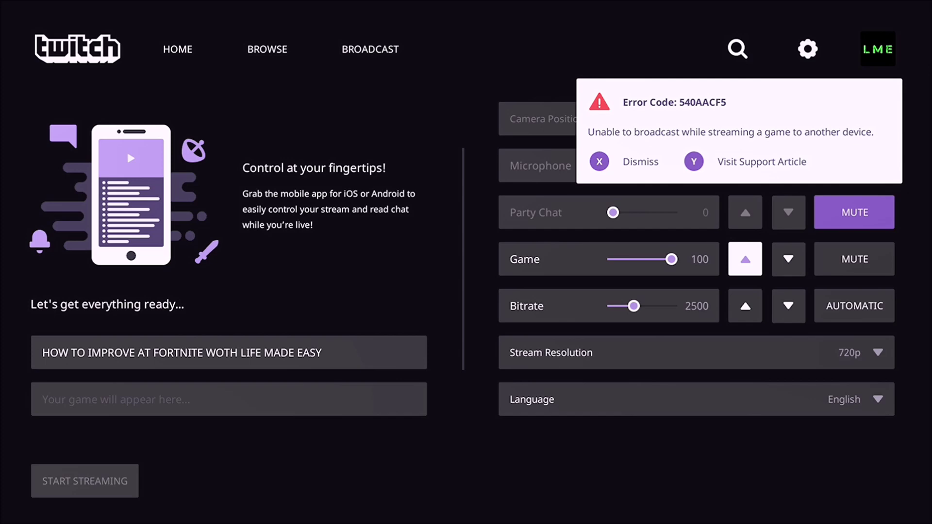
pyautogui.press('Right')
pyautogui.press('Right')
pyautogui.press('Up')
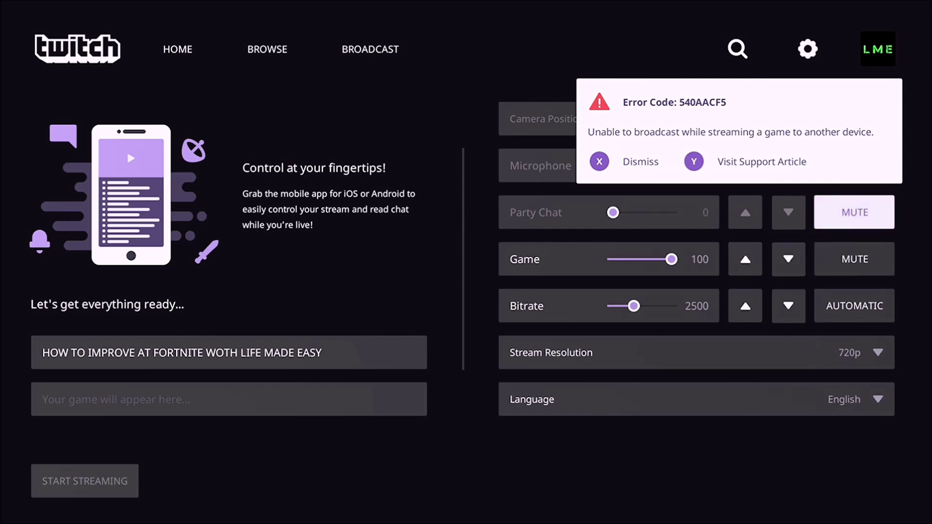
# Set the stream resolution to 1080p.
pyautogui.press('Down')
pyautogui.press('Down')
pyautogui.press('Down')
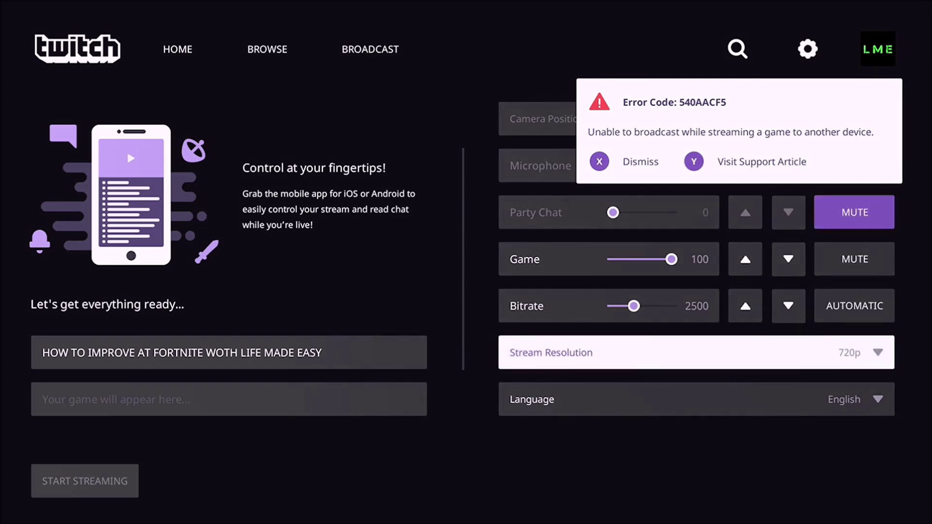
pyautogui.press('Return')
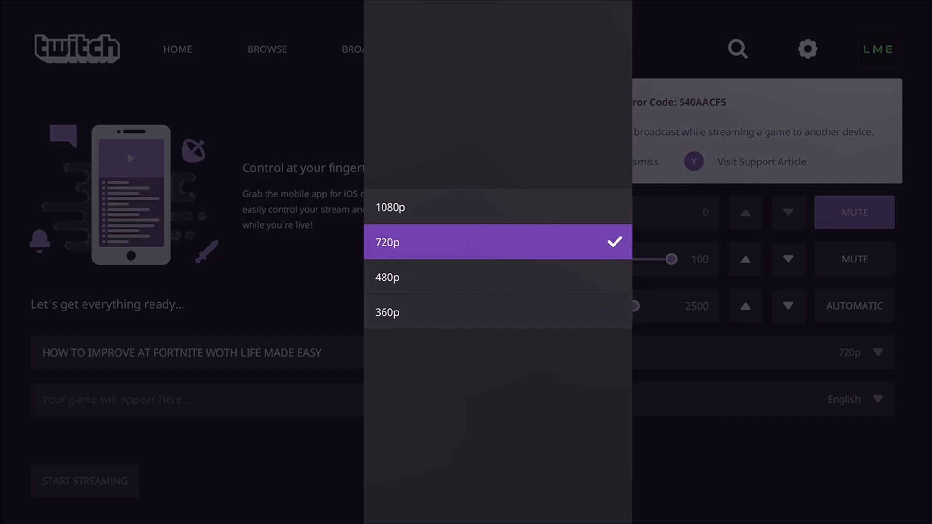
pyautogui.press('Up')
pyautogui.press('Down')
pyautogui.press('Down')
pyautogui.press('Down')
pyautogui.press('Up')
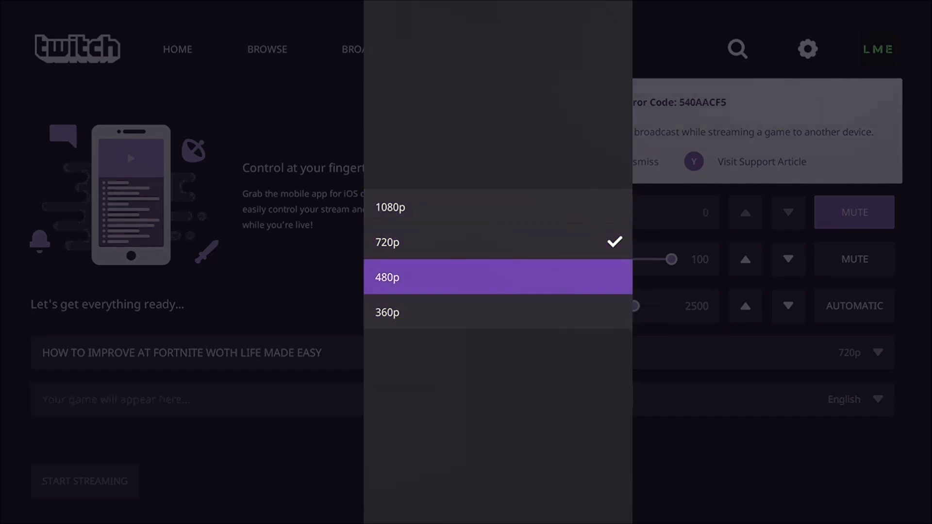
pyautogui.press('Up')
pyautogui.press('Up')
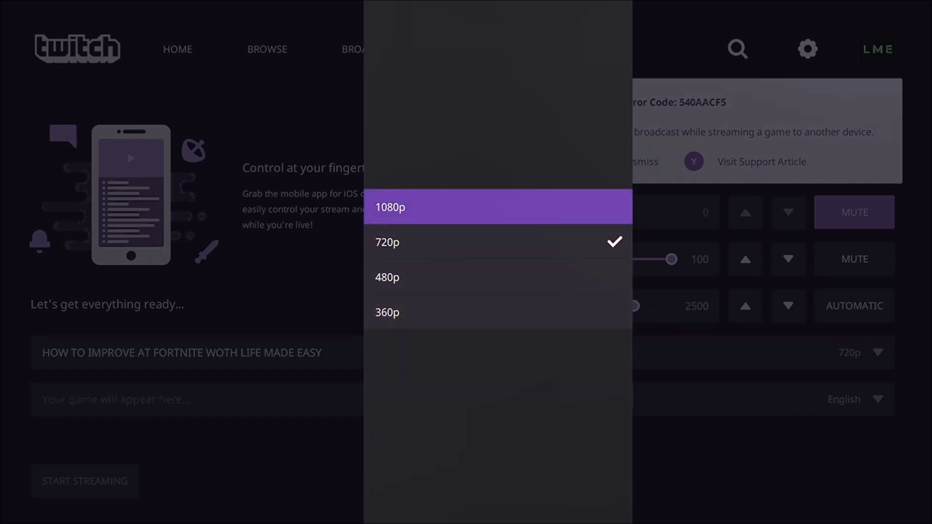
pyautogui.press('Return')
# View the available stream languages and close the list without choosing another one.
pyautogui.press('Down')
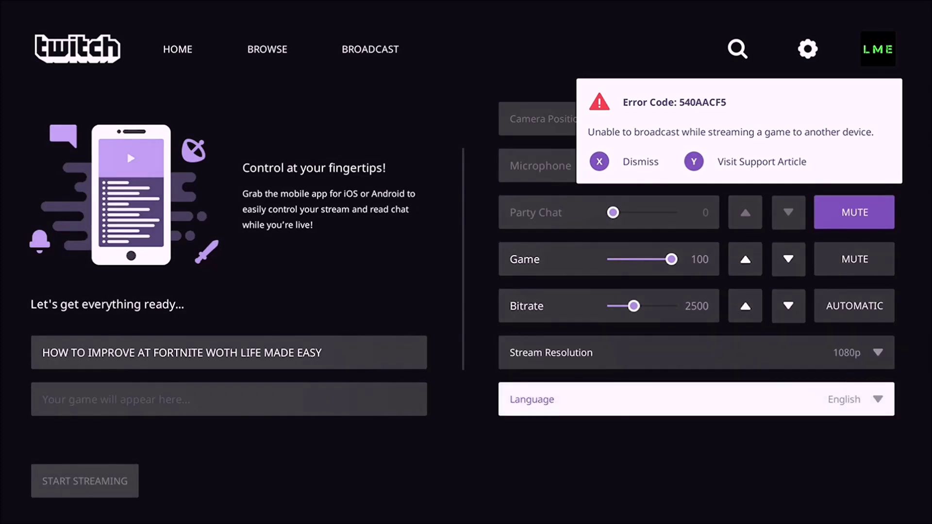
pyautogui.press('Return')
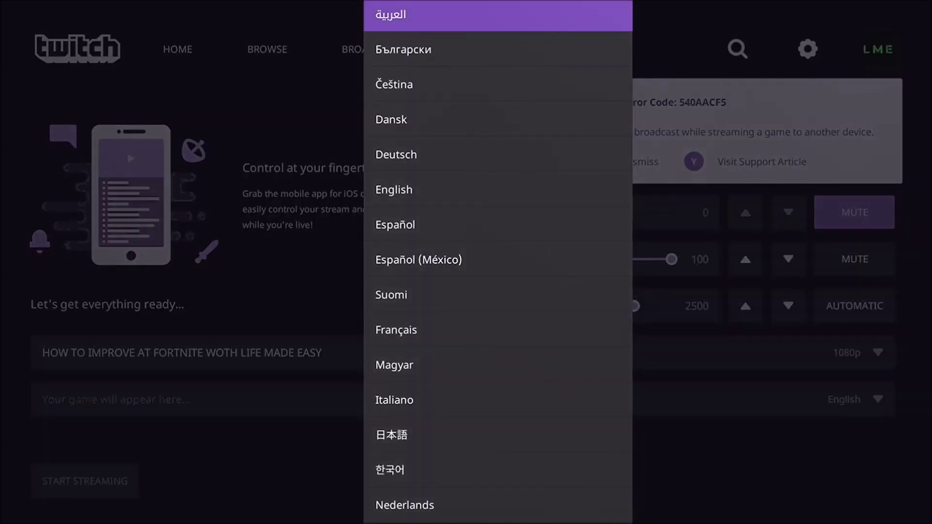
pyautogui.press('Escape')
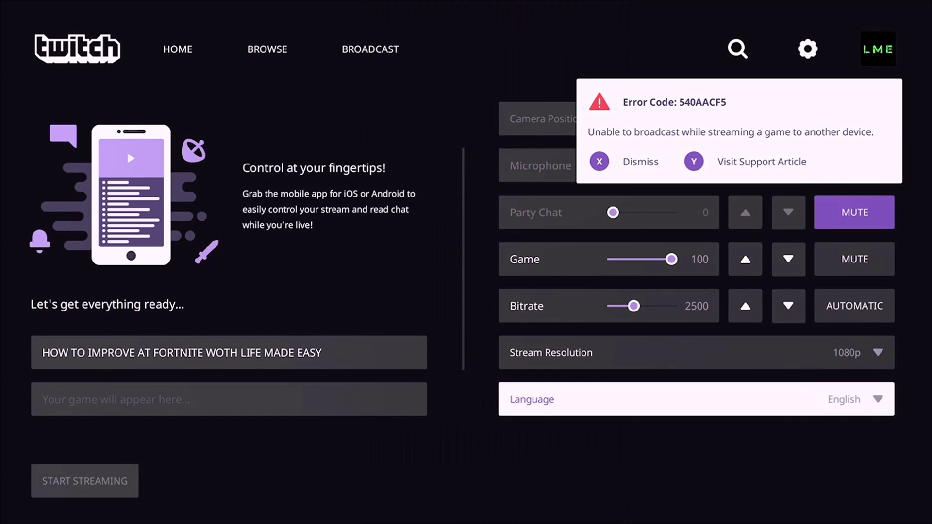